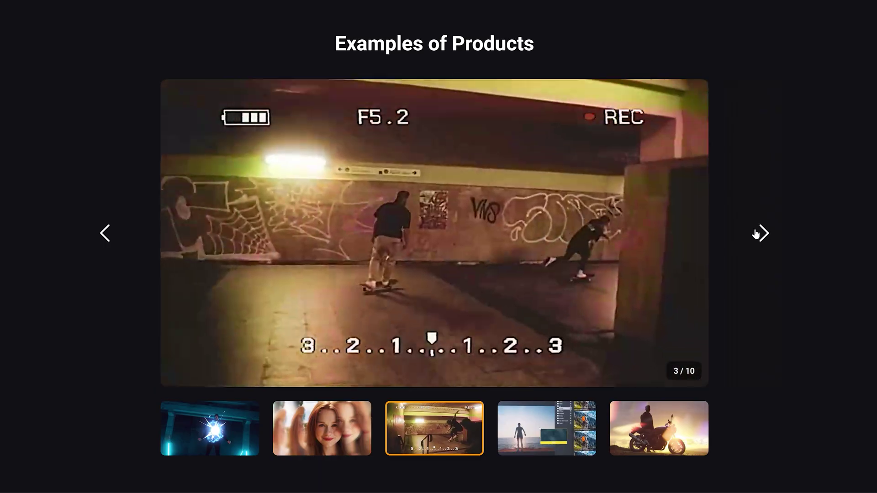
Advance the Examples of Products carousel to example 3, the retro camcorder overlay
{"action": "left_click", "coordinate": [756, 233]}
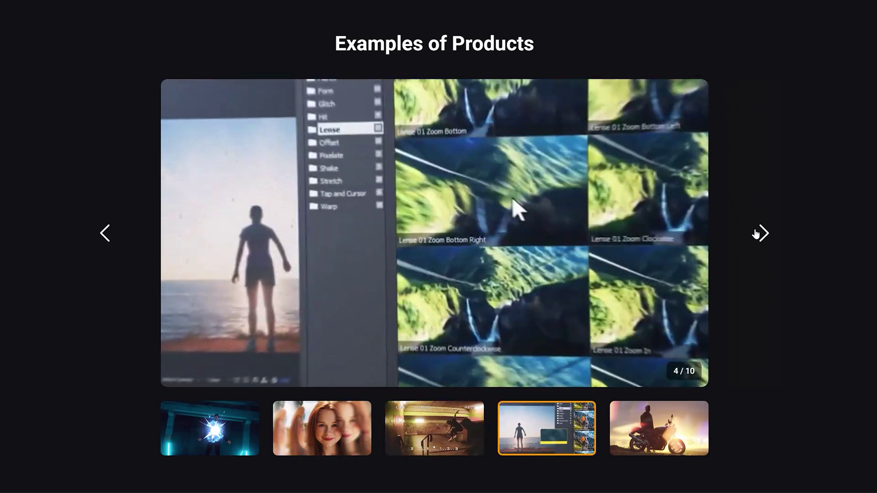
Search the Pack Manager for 'youtube' and download the YouTube Subscribe pack
{"action": "left_click", "coordinate": [756, 234]}
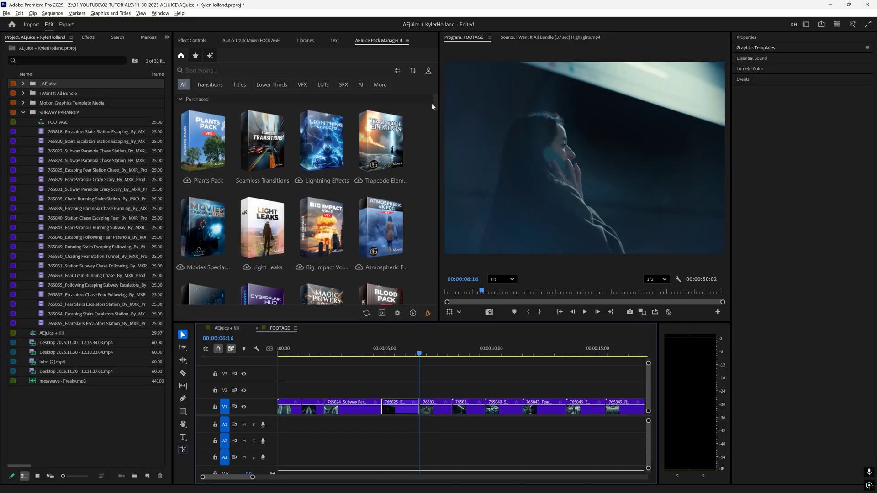
{"action": "left_click_drag", "start_coordinate": [434, 102], "coordinate": [437, 132]}
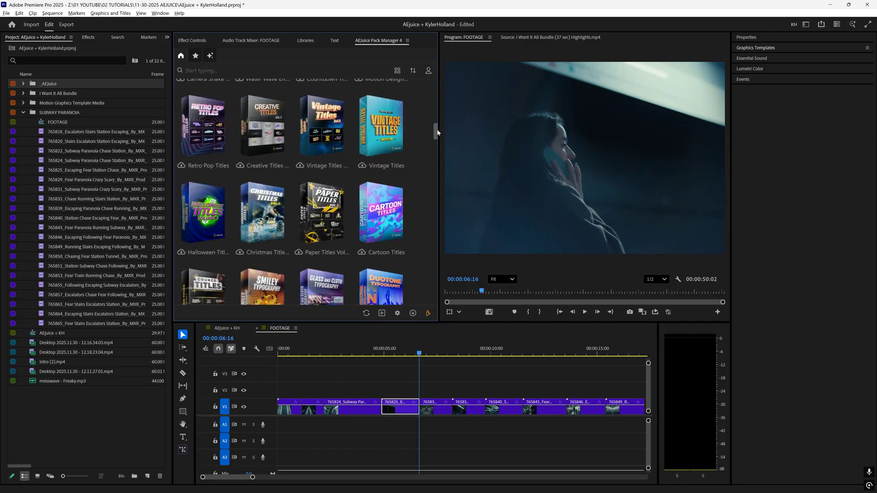
{"action": "scroll", "coordinate": [364, 175], "scroll_direction": "up", "scroll_amount": 5}
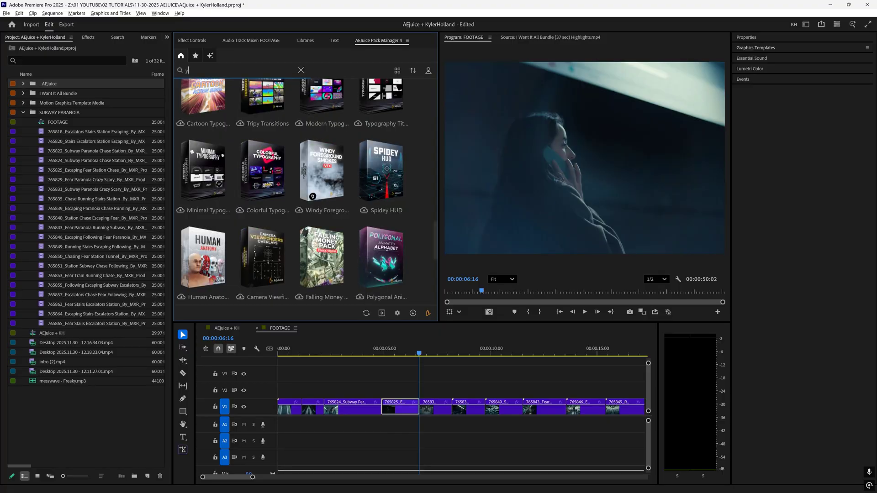
{"action": "type", "text": "outube"}
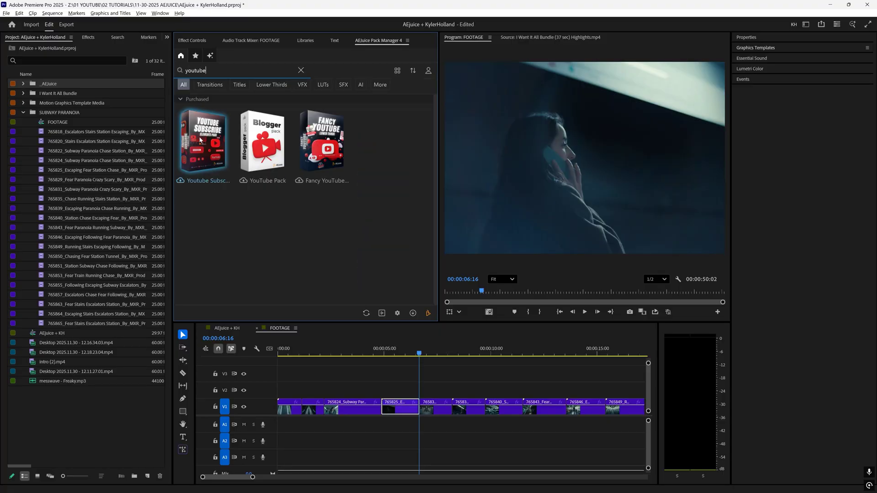
{"action": "left_click", "coordinate": [207, 149]}
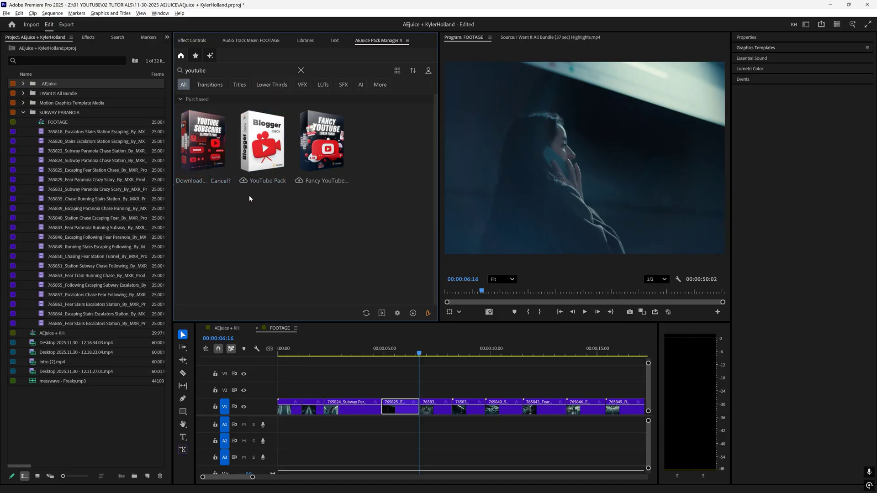
Place Subscribe Element 13 on V2 above the footage and show only starred favourites
{"action": "left_click", "coordinate": [203, 146]}
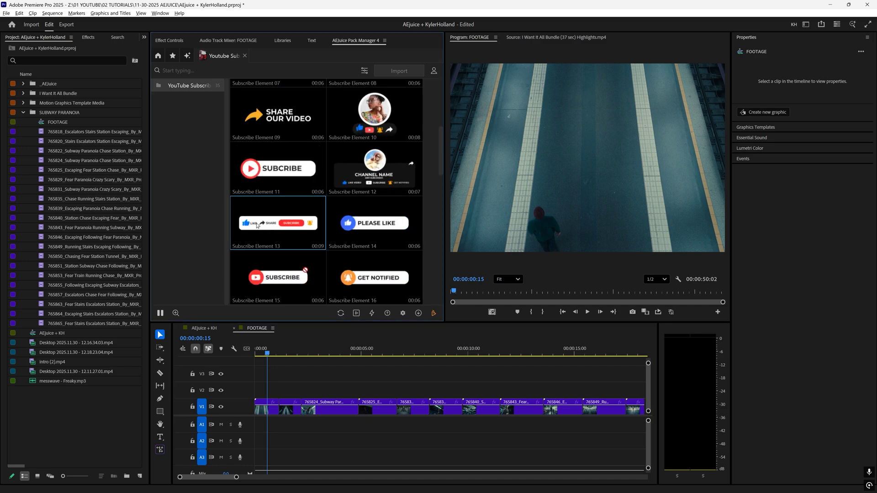
{"action": "left_click_drag", "start_coordinate": [257, 225], "coordinate": [286, 383]}
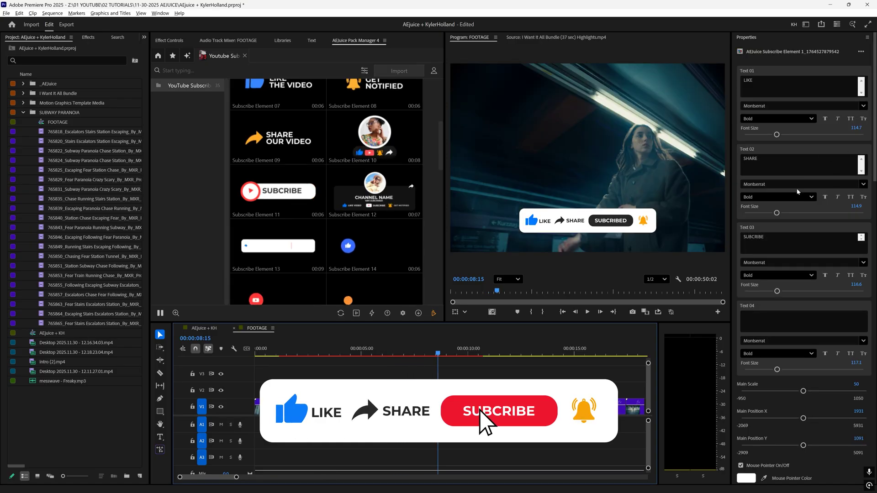
{"action": "scroll", "coordinate": [798, 228], "scroll_direction": "down", "scroll_amount": 2}
{"action": "scroll", "coordinate": [792, 213], "scroll_direction": "up", "scroll_amount": 2}
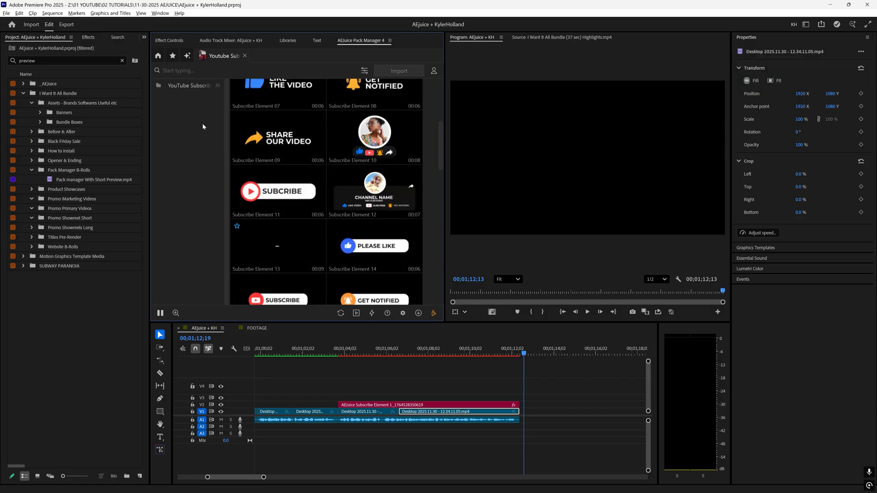
{"action": "left_click", "coordinate": [172, 56]}
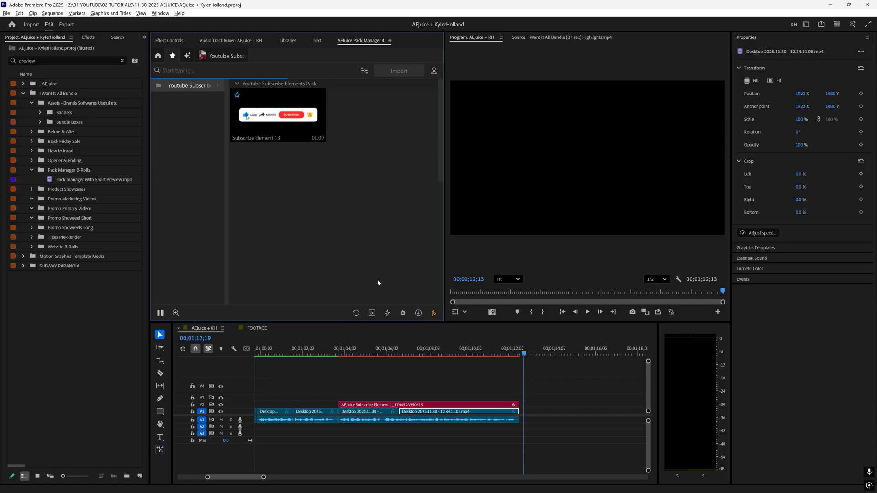
Search 'trans' in Pack Manager and open the Seamless Transitions pack
{"action": "type", "text": "transition"}
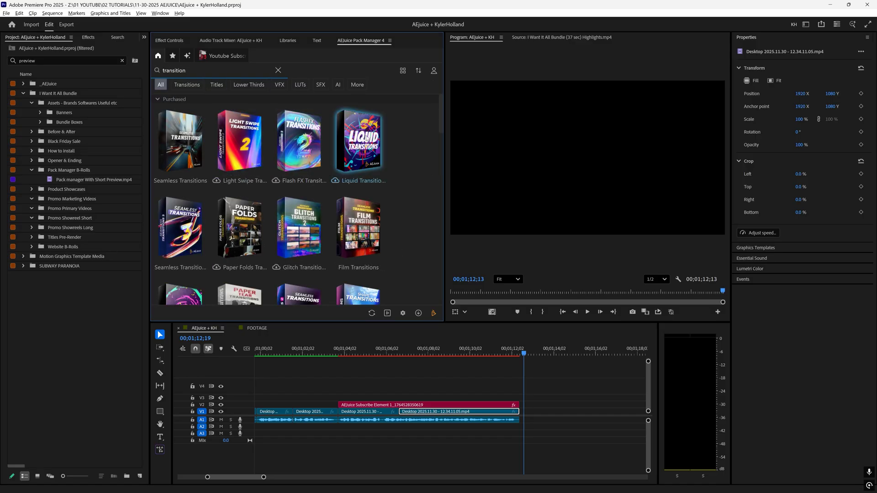
{"action": "scroll", "coordinate": [366, 139], "scroll_direction": "down", "scroll_amount": 2}
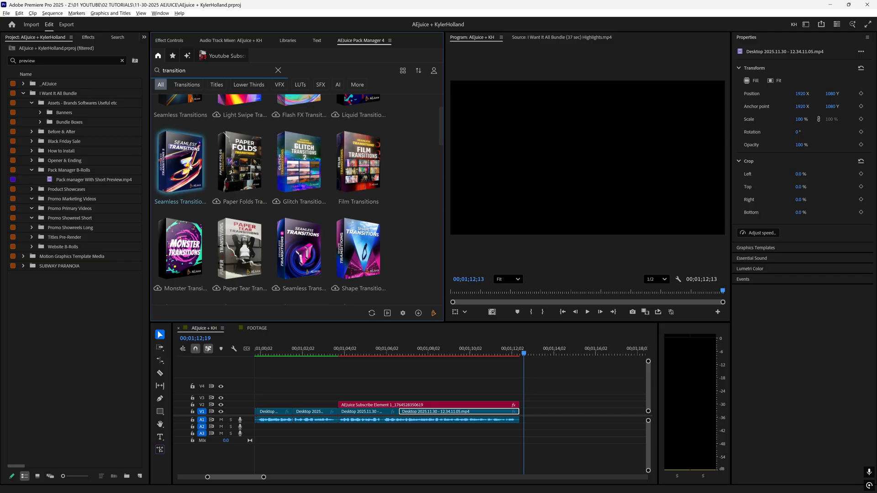
{"action": "left_click", "coordinate": [189, 164]}
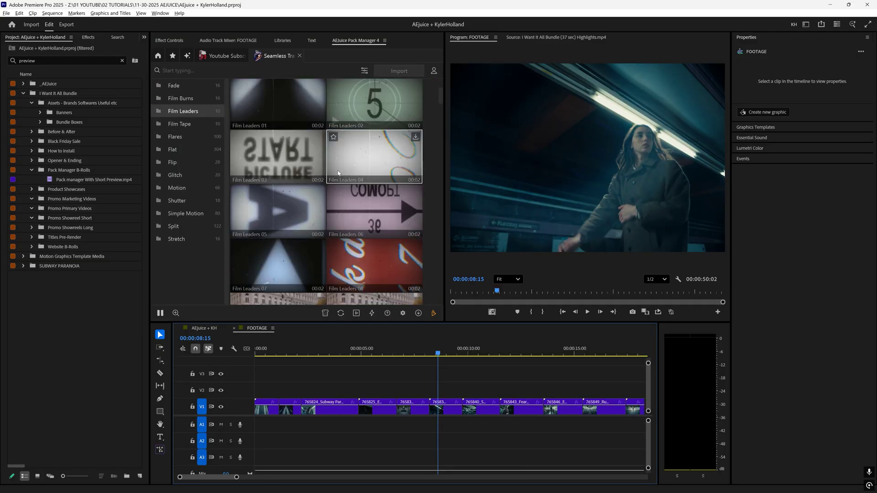
Browse the Fade, Stretch and Split, Split, Simple Motion, Shutter, Flip and Film Tape categories
{"action": "left_click", "coordinate": [197, 85]}
{"action": "left_click", "coordinate": [183, 237]}
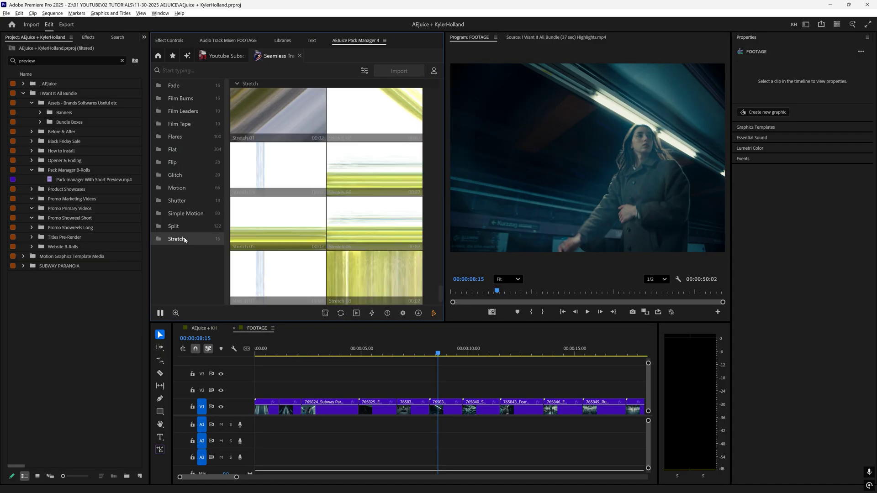
{"action": "left_click", "coordinate": [185, 227]}
{"action": "left_click", "coordinate": [185, 214]}
{"action": "left_click", "coordinate": [183, 200]}
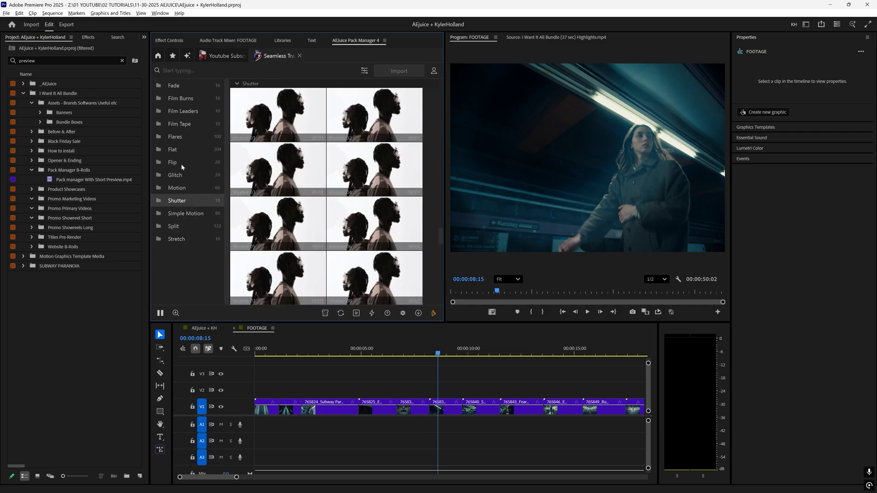
{"action": "left_click", "coordinate": [180, 163]}
{"action": "key", "text": "Up"}
{"action": "key", "text": "Up"}
{"action": "key", "text": "Up"}
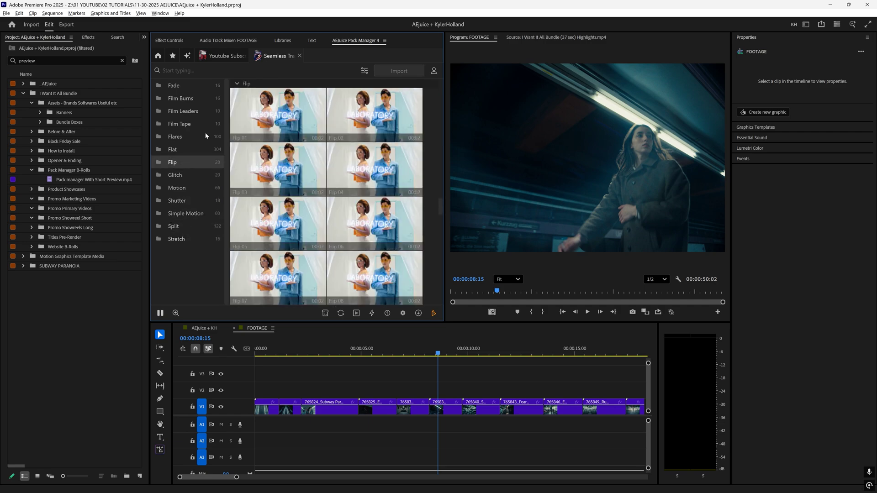
{"action": "scroll", "coordinate": [274, 151], "scroll_direction": "up", "scroll_amount": 1}
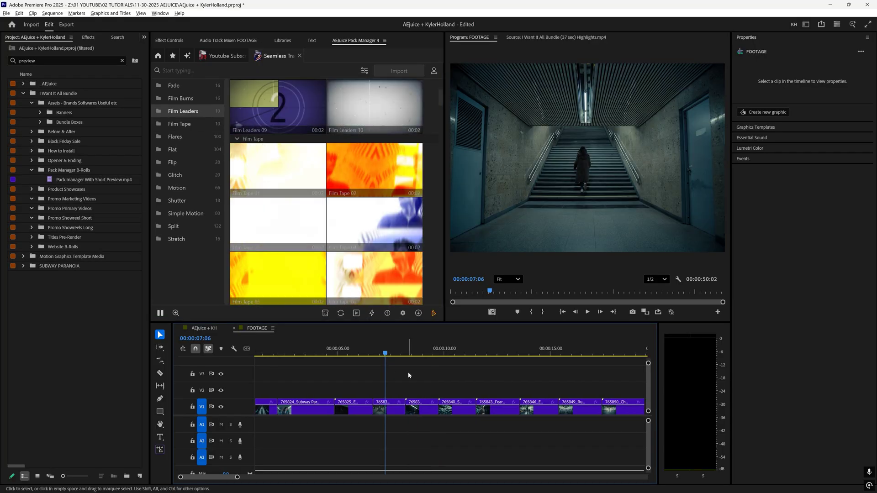
Import Film Tape 01 and place it with its sound effect over the next cut
{"action": "left_click", "coordinate": [400, 354]}
{"action": "key", "text": "Down"}
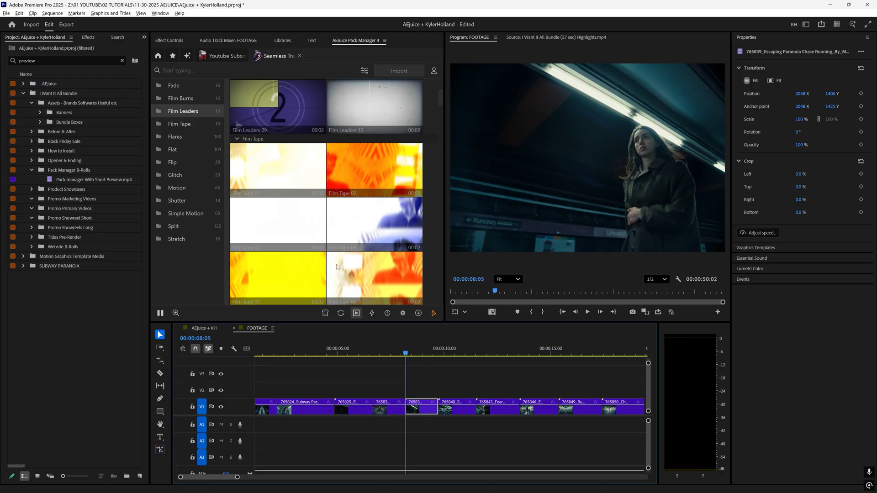
{"action": "left_click", "coordinate": [280, 177]}
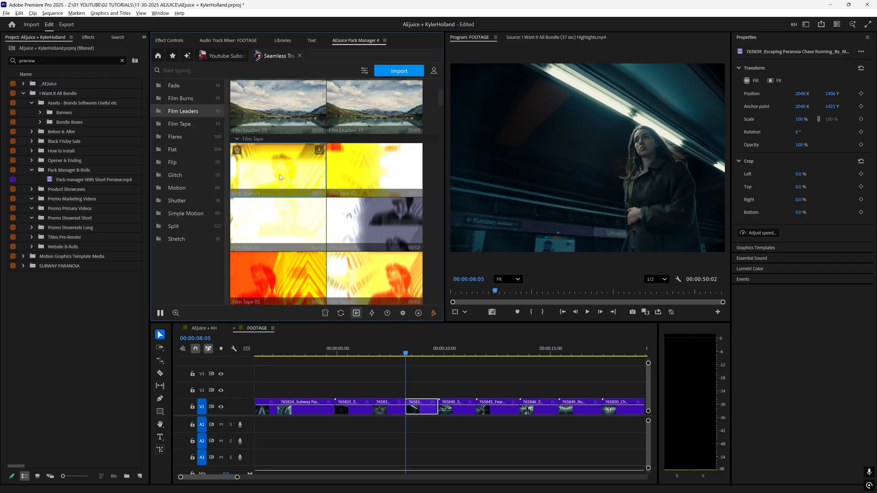
{"action": "right_click", "coordinate": [281, 177]}
{"action": "left_click", "coordinate": [298, 183]}
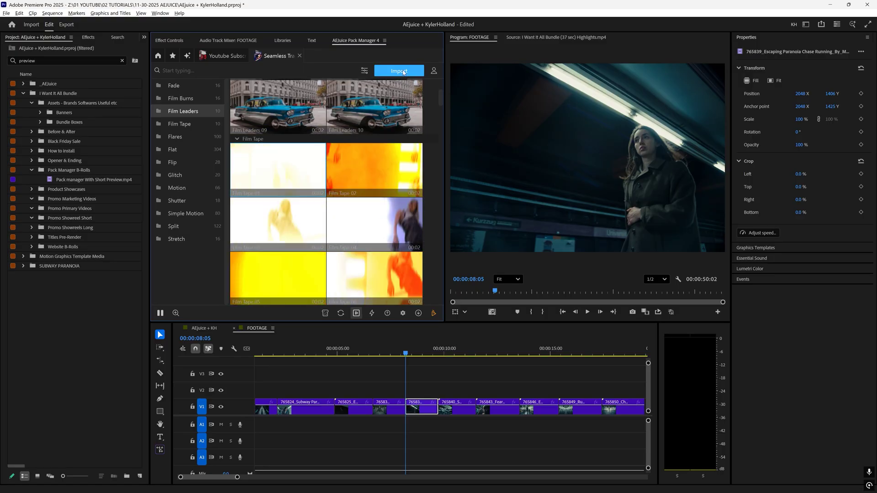
{"action": "left_click_drag", "start_coordinate": [351, 265], "coordinate": [405, 390]}
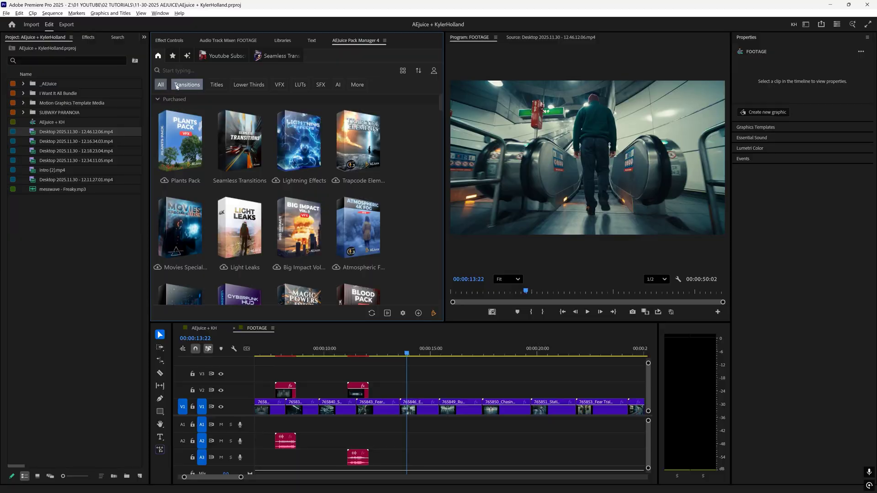
Open the Radical Retro pack and put Analog Noise Grain 01 on V2 above the escalator footage
{"action": "left_click", "coordinate": [213, 86]}
{"action": "key", "text": "Right"}
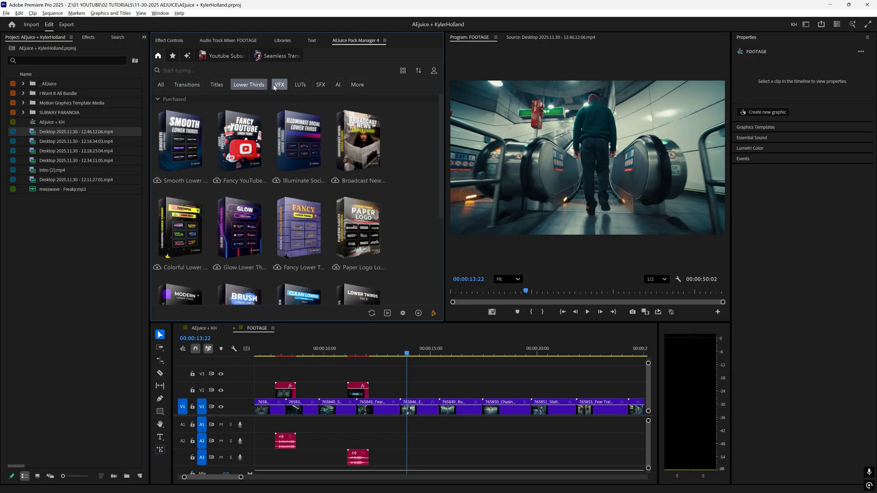
{"action": "key", "text": "Right"}
{"action": "key", "text": "Left"}
{"action": "key", "text": "Left"}
{"action": "key", "text": "Left"}
{"action": "type", "text": "retro"}
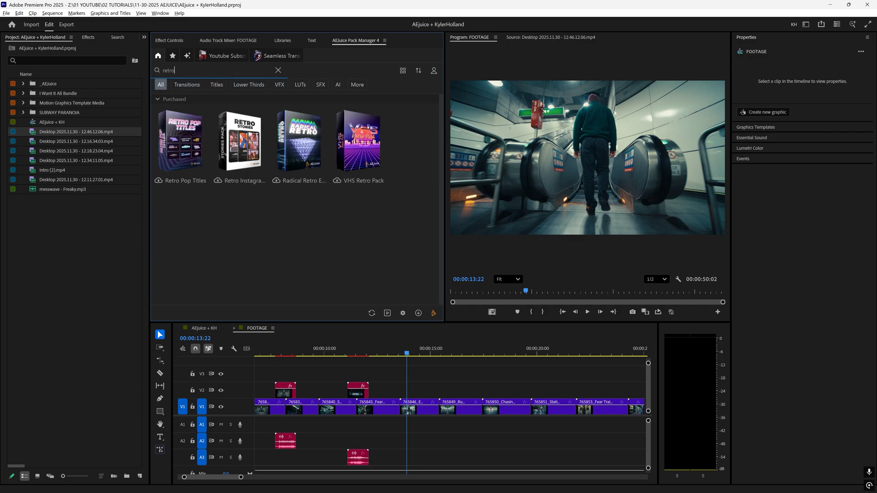
{"action": "left_click", "coordinate": [310, 147]}
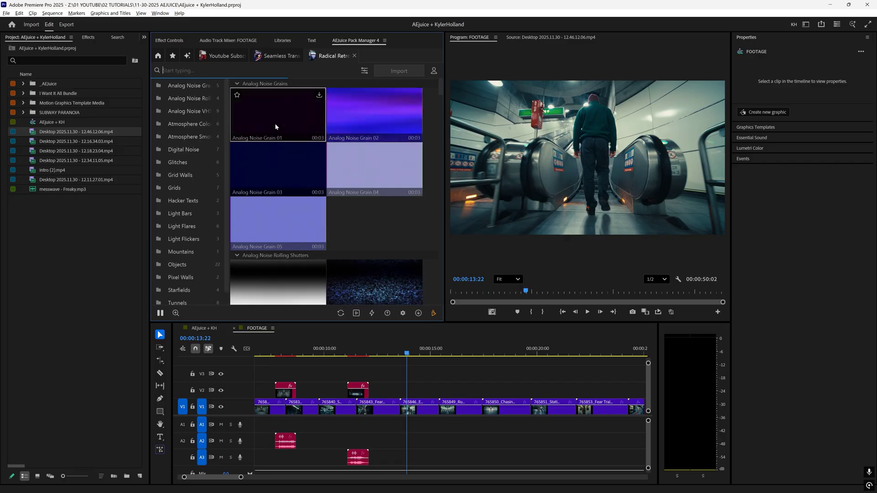
{"action": "left_click_drag", "start_coordinate": [415, 315], "coordinate": [411, 390]}
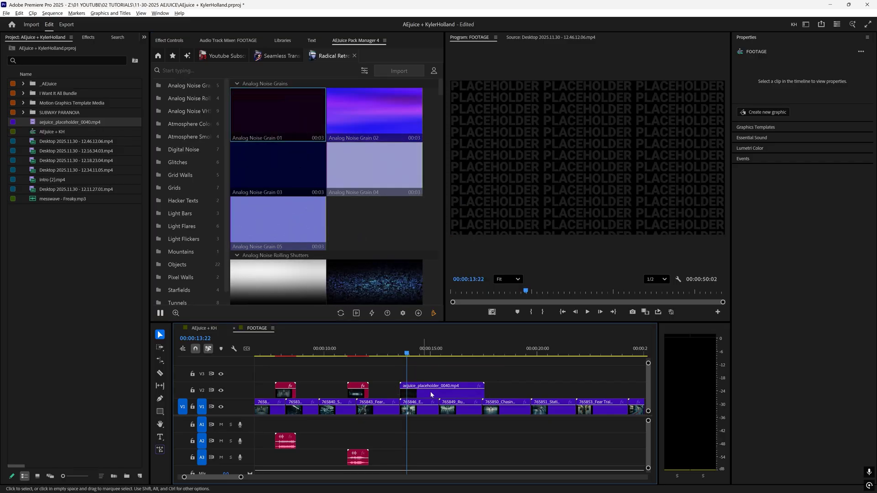
Set the Analog Noise Grain 01 overlay's blend mode to Screen and preview it
{"action": "left_click", "coordinate": [425, 353]}
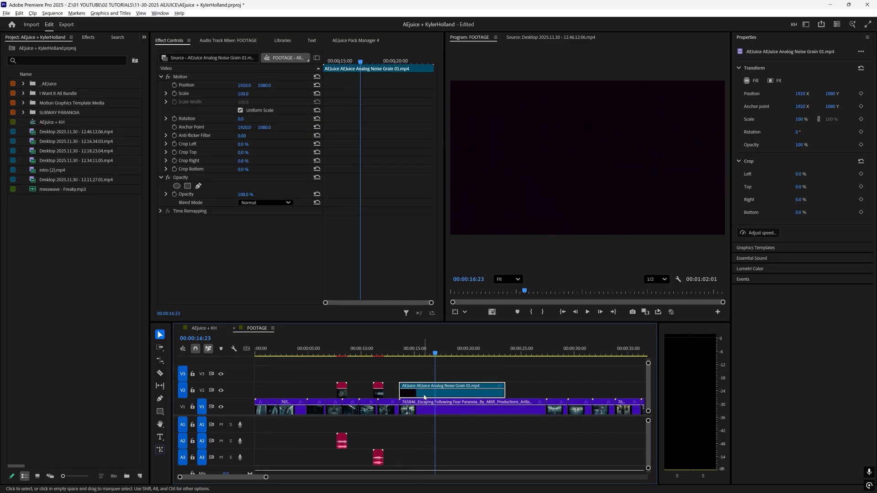
{"action": "left_click", "coordinate": [257, 204]}
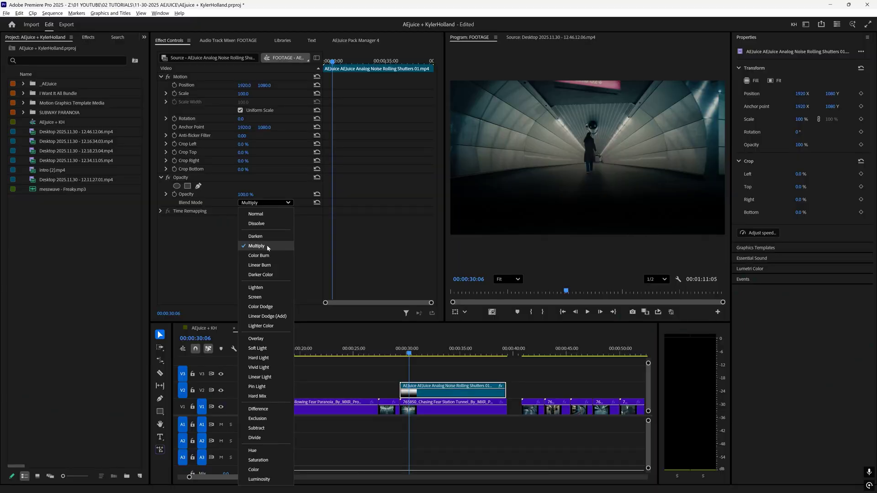
{"action": "left_click", "coordinate": [440, 373]}
{"action": "key", "text": "space"}
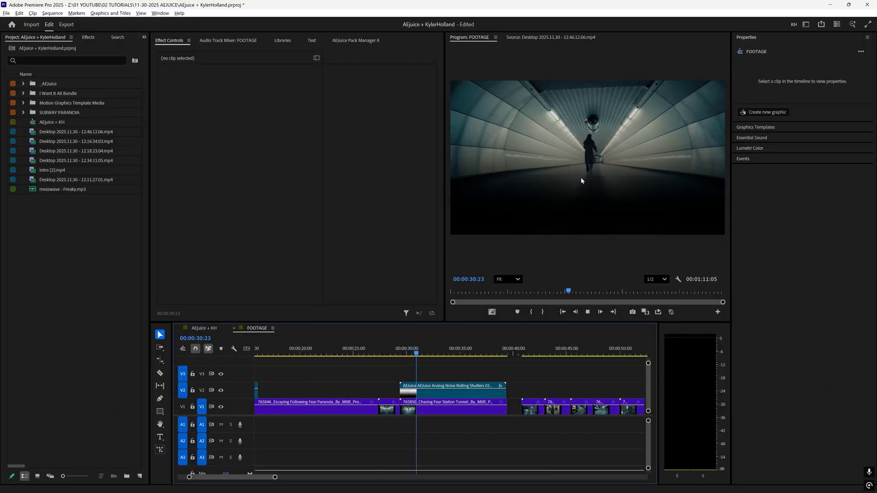
Switch the rolling shutters overlay to Screen blending and import the Object 06 animation
{"action": "left_click", "coordinate": [417, 405]}
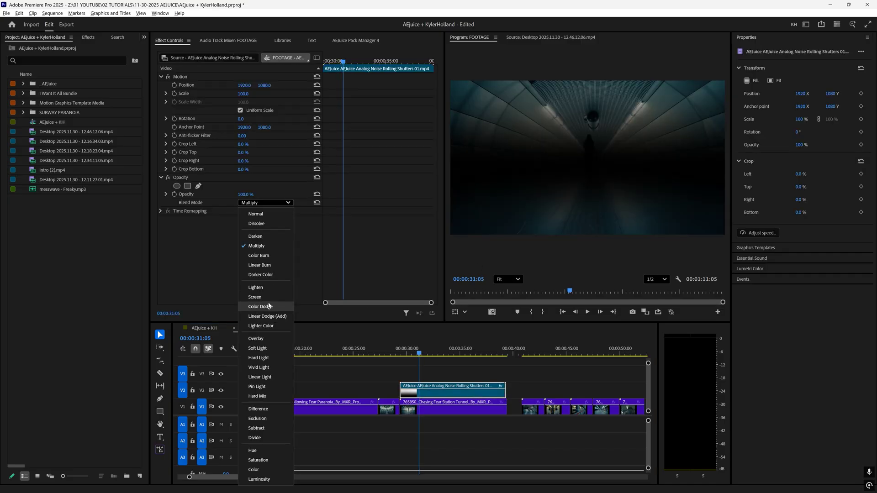
{"action": "left_click", "coordinate": [255, 297]}
{"action": "key", "text": "space"}
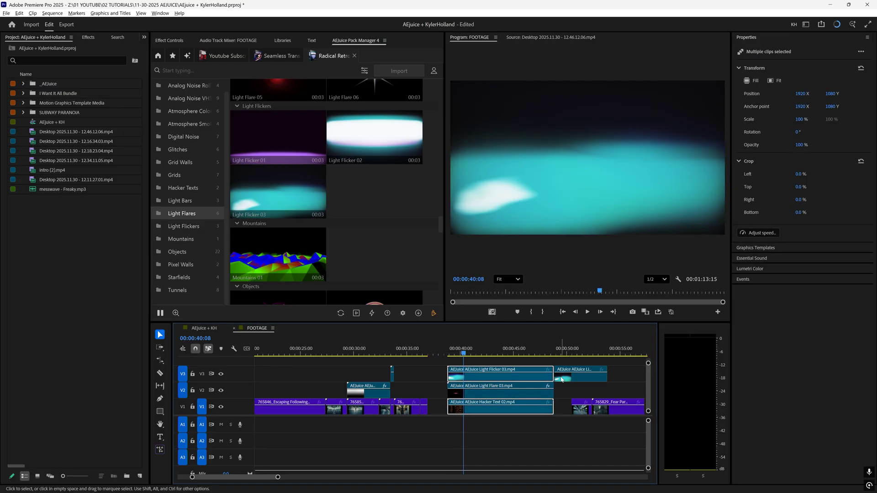
{"action": "left_click", "coordinate": [203, 248]}
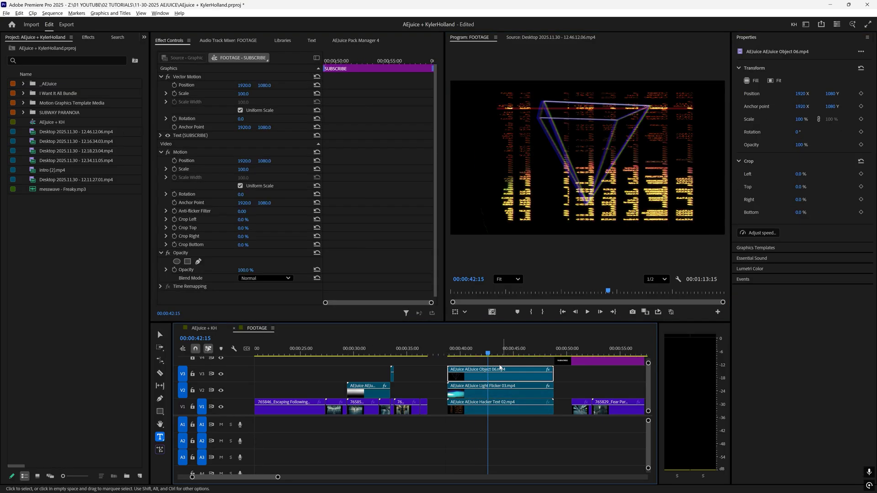
{"action": "left_click", "coordinate": [456, 352]}
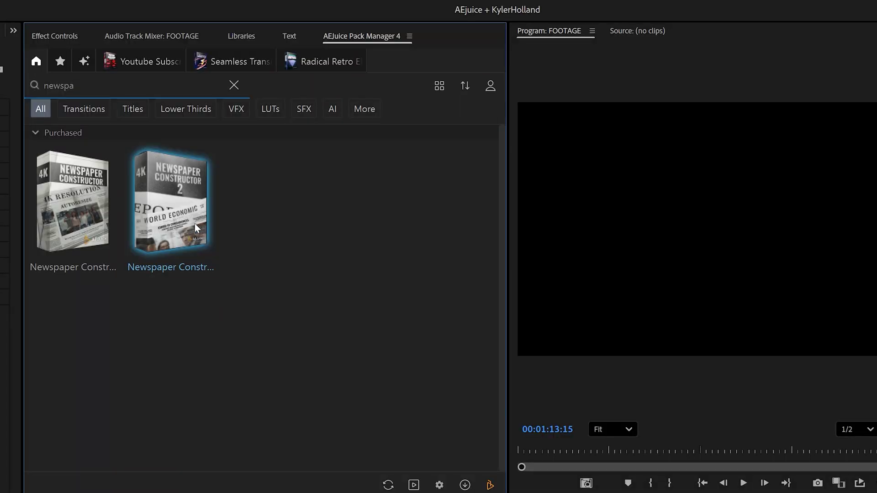
Add the Newspaper pack's Headline And Photo 05 graphic, 'Giant cyber attack hits world', to the timeline
{"action": "left_click", "coordinate": [195, 223]}
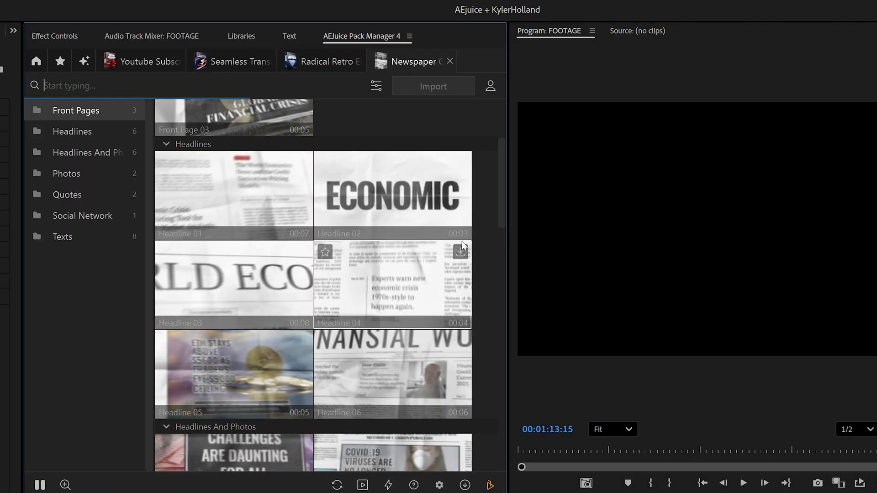
{"action": "scroll", "coordinate": [463, 245], "scroll_direction": "up", "scroll_amount": 4}
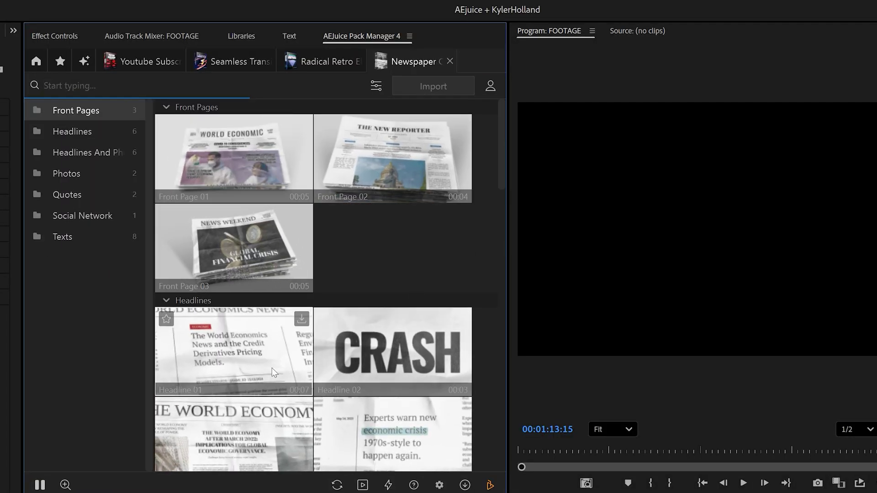
{"action": "scroll", "coordinate": [272, 368], "scroll_direction": "down", "scroll_amount": 4}
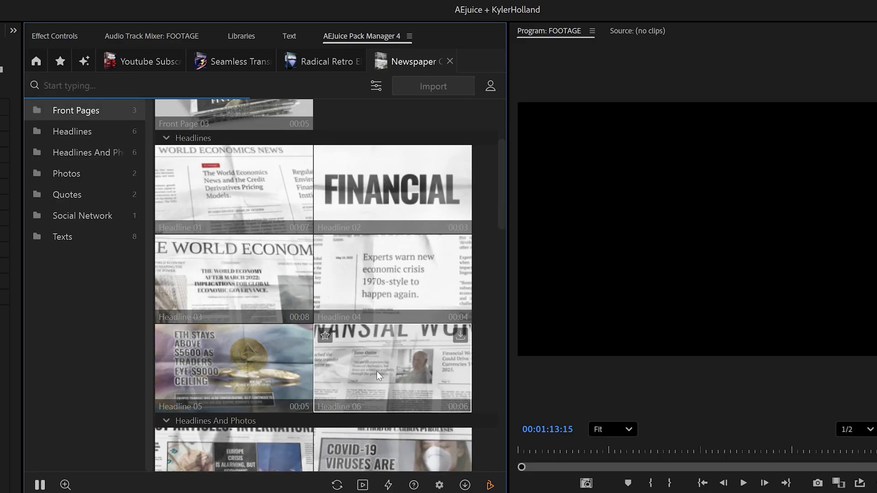
{"action": "scroll", "coordinate": [377, 372], "scroll_direction": "down", "scroll_amount": 8}
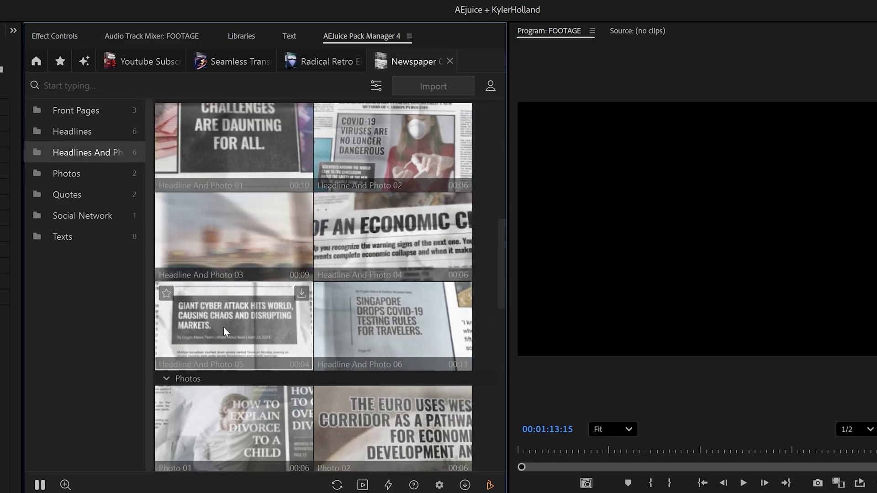
{"action": "left_click", "coordinate": [223, 327]}
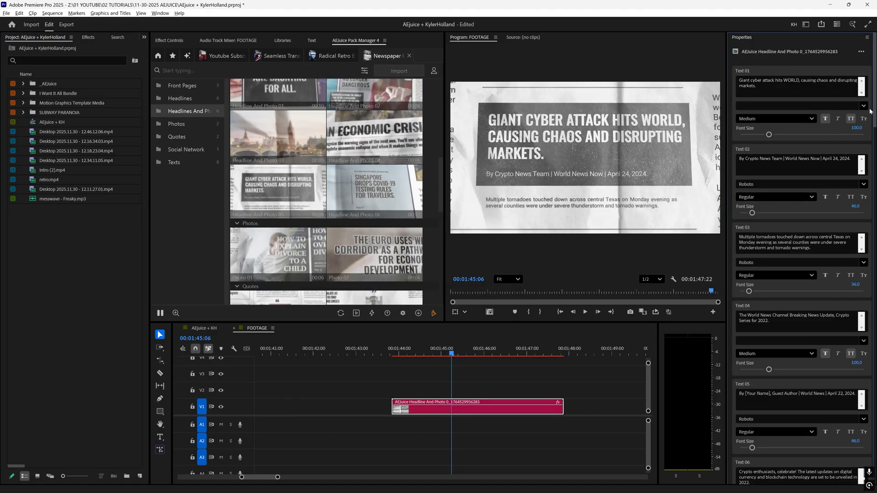
{"action": "mouse_move", "coordinate": [869, 111]}
{"action": "left_mouse_down"}
{"action": "mouse_move", "coordinate": [874, 167]}
{"action": "mouse_move", "coordinate": [870, 111]}
{"action": "left_mouse_up"}
Change the headline's Text 01 line to begin with 'Please like an'
{"action": "left_click", "coordinate": [796, 87]}
{"action": "type", "text": "Please like an"}
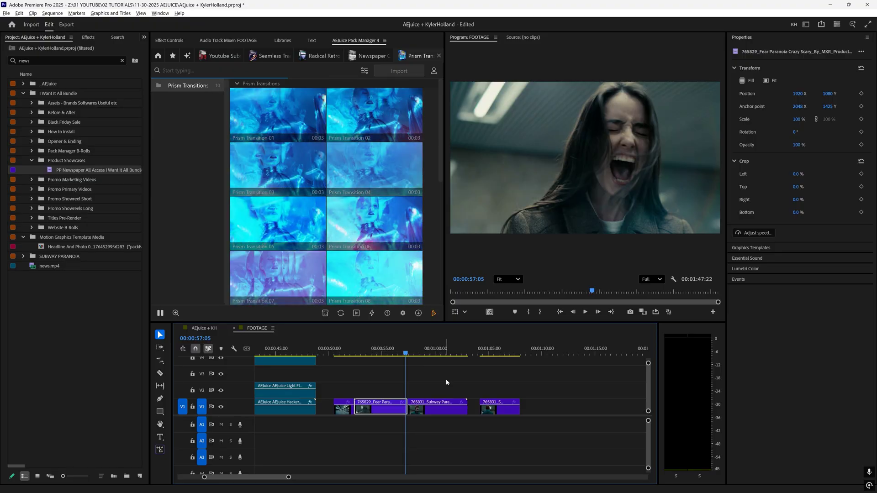
Select the Subway clip at the cut between the two escalator station clips
{"action": "left_click", "coordinate": [432, 383]}
{"action": "left_click", "coordinate": [432, 405]}
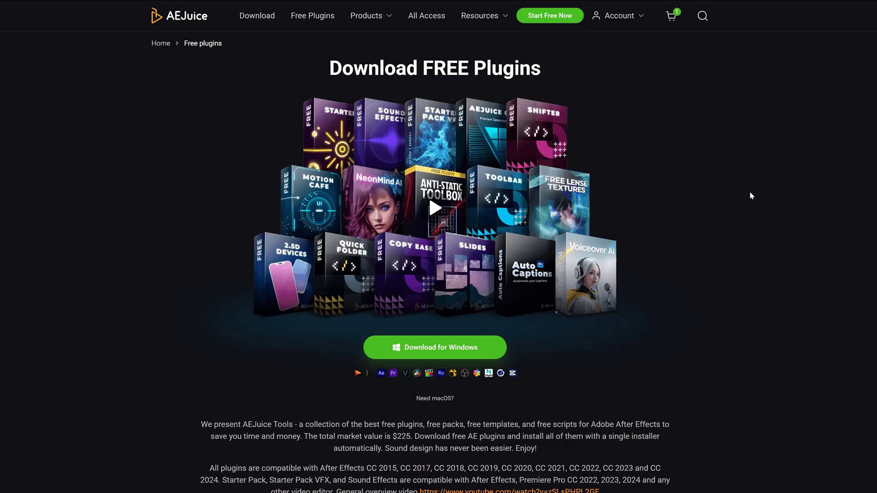
Scroll down the AEJuice Free Plugins page to the "What's inside?" section
{"action": "scroll", "coordinate": [751, 196], "scroll_direction": "down", "scroll_amount": 10}
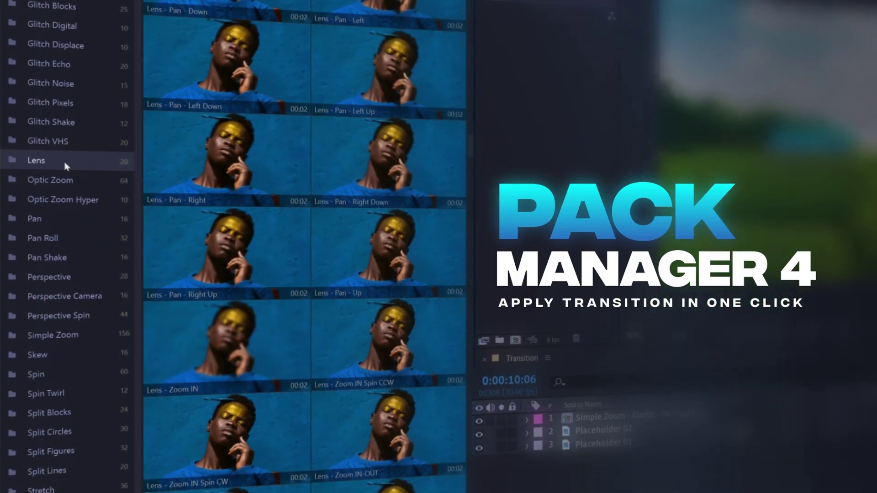
{"action": "left_click", "coordinate": [50, 254]}
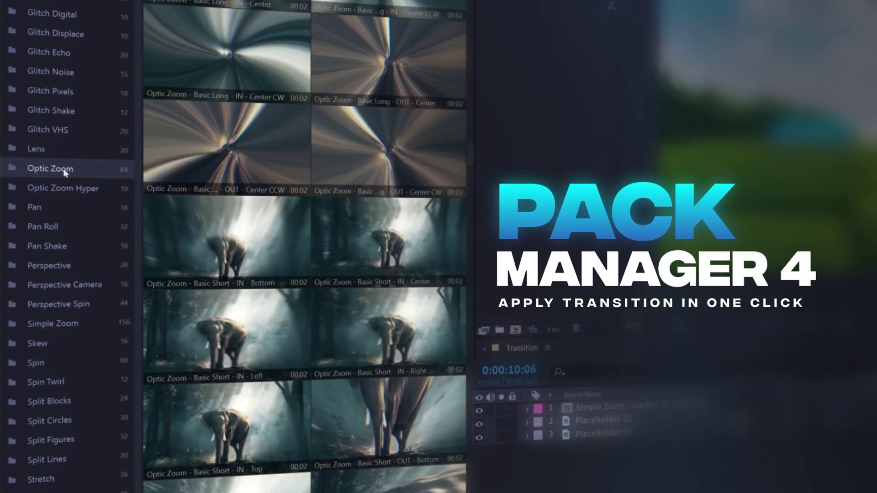